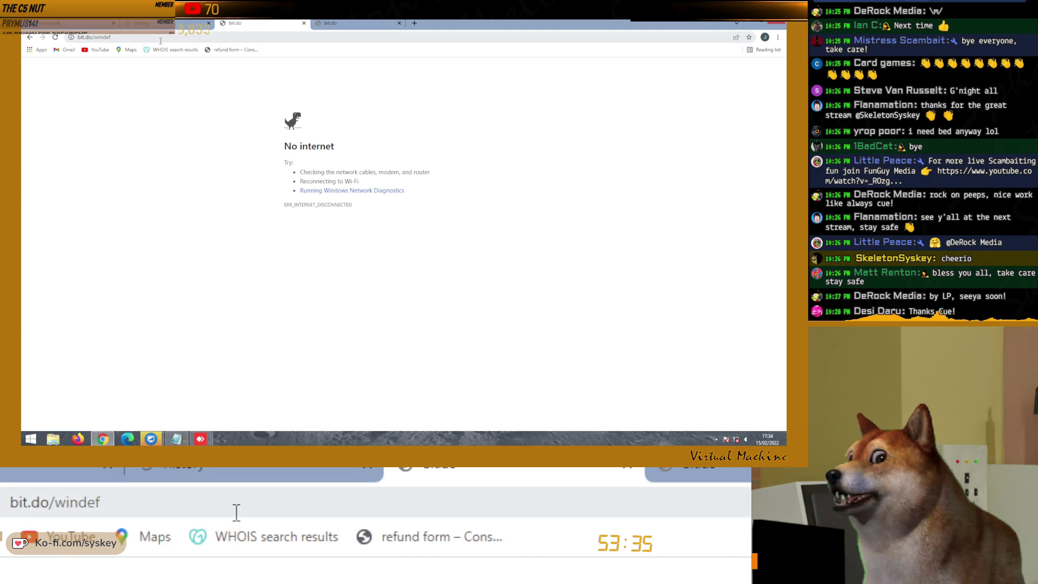
Step: Visit the bit.do/adsecure tab, then bit.do/windef, triggering the AnyDesk and TeamViewer setup downloads
{"action": "left_click", "coordinate": [349, 23]}
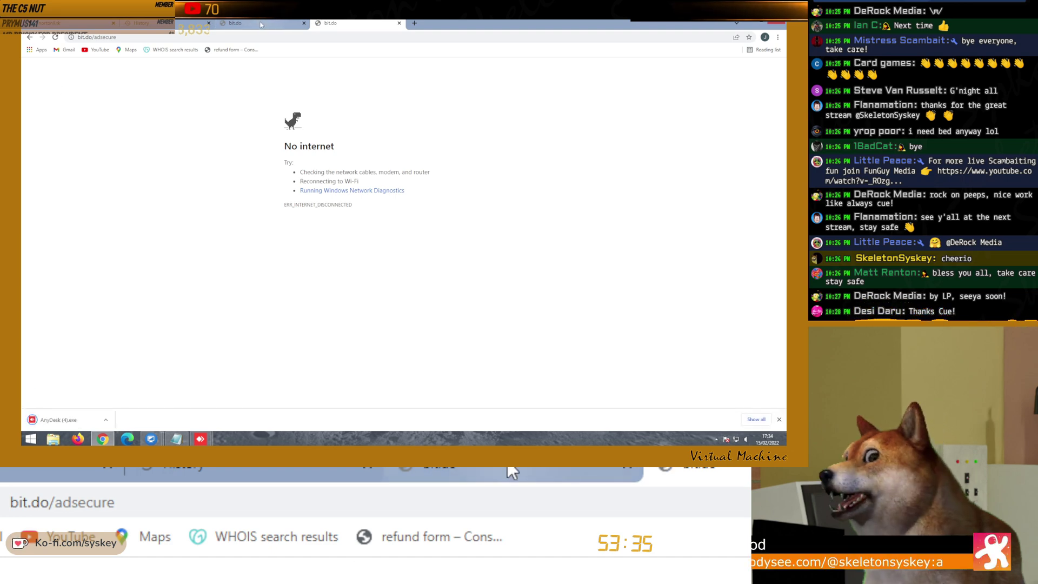
{"action": "left_click", "coordinate": [260, 27]}
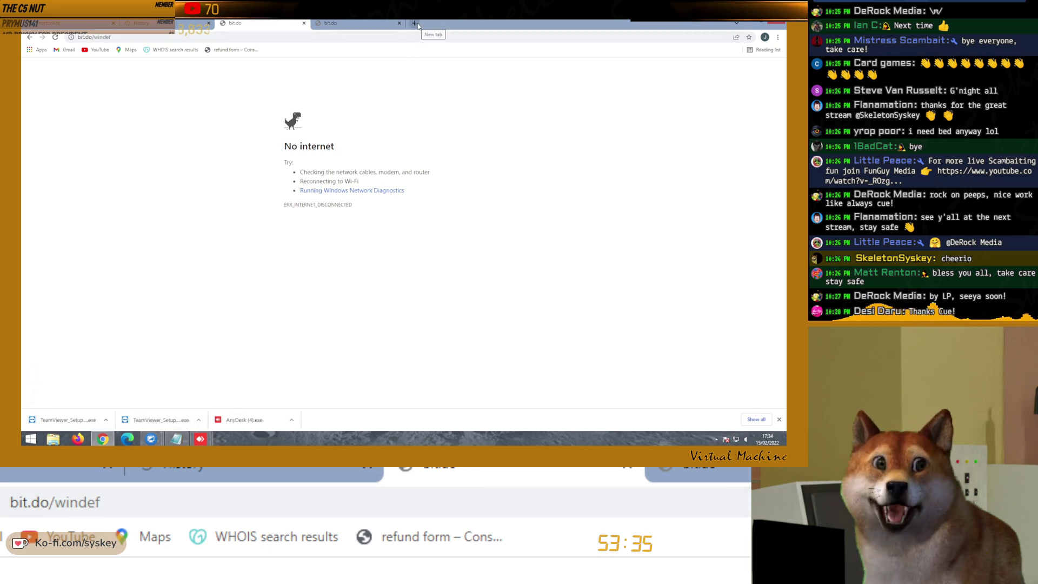
Step: Open chrome://history from the three-dot menu's History entry
{"action": "left_click", "coordinate": [778, 37]}
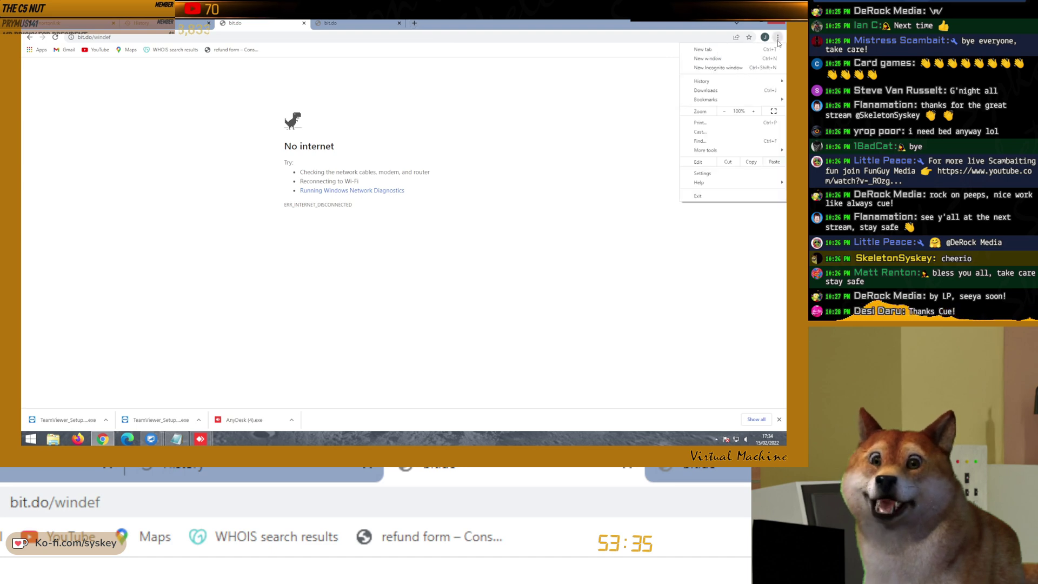
{"action": "mouse_move", "coordinate": [714, 81]}
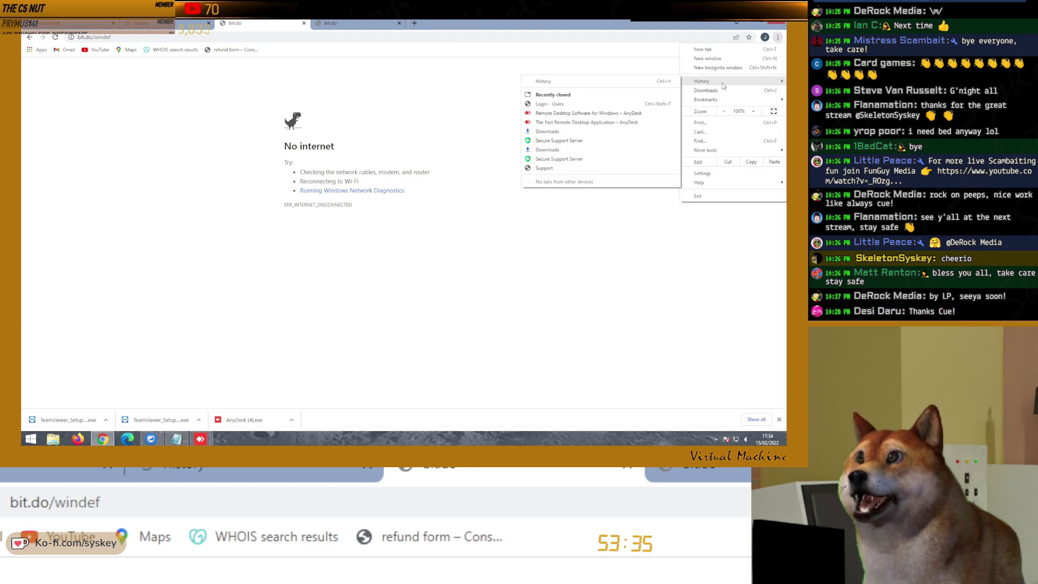
{"action": "left_click", "coordinate": [556, 82]}
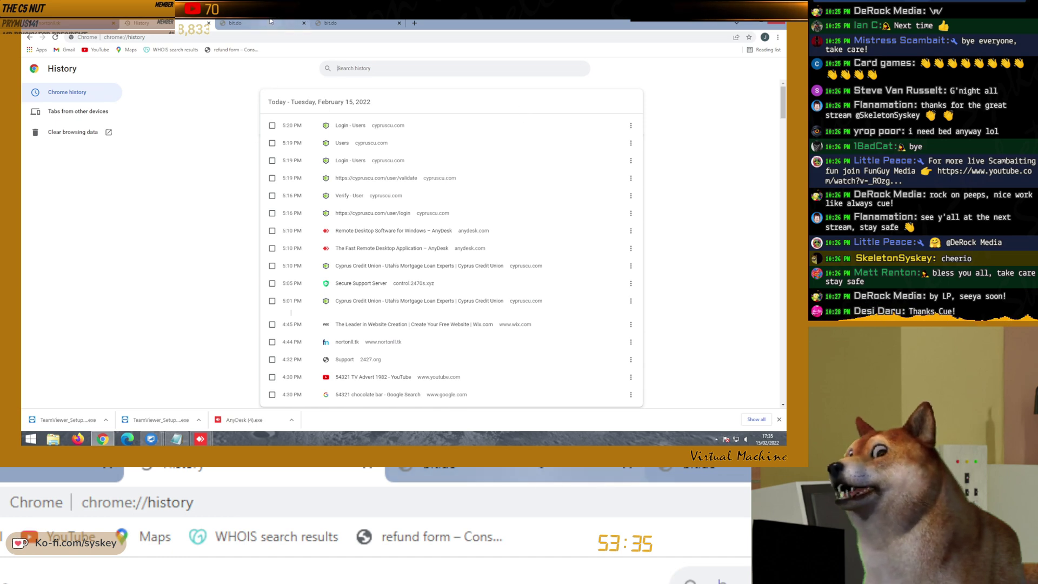
Step: Switch to the bit.do/adsecure tab, which downloads AnyDesk (5).exe
{"action": "left_click", "coordinate": [369, 22]}
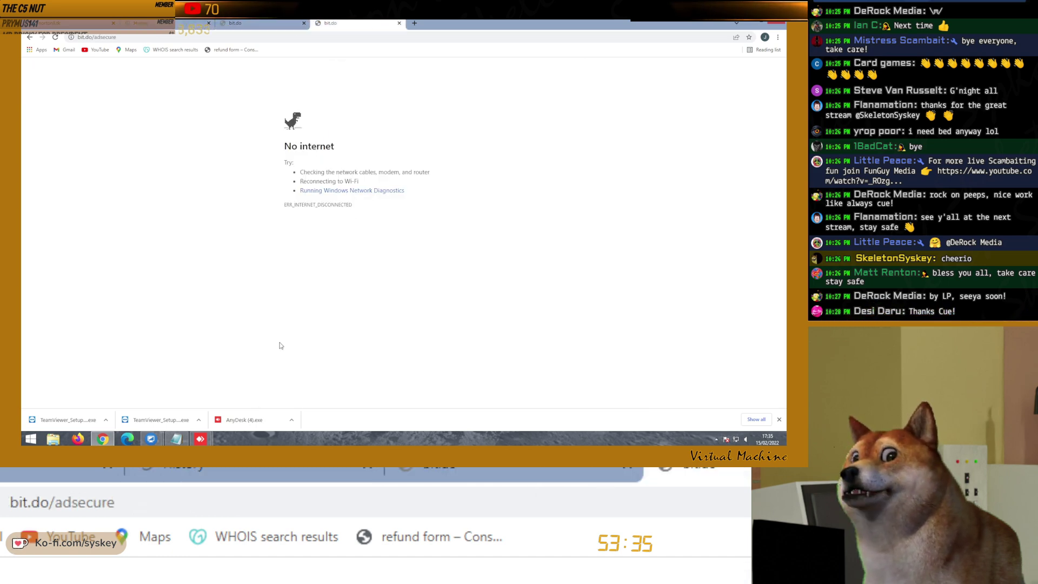